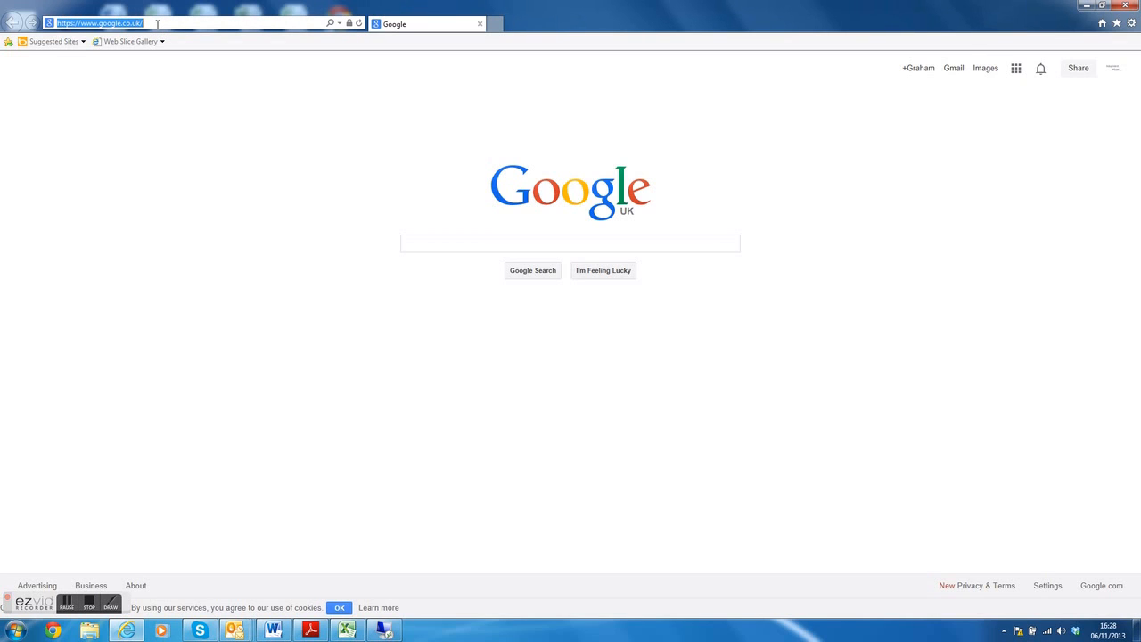
- Go to mailadmin.bathvetreferrals.co.uk and log in to the web administration with the administrator's e-mail address and password
text(mailadmin.bathvetreferrals.co.uk)
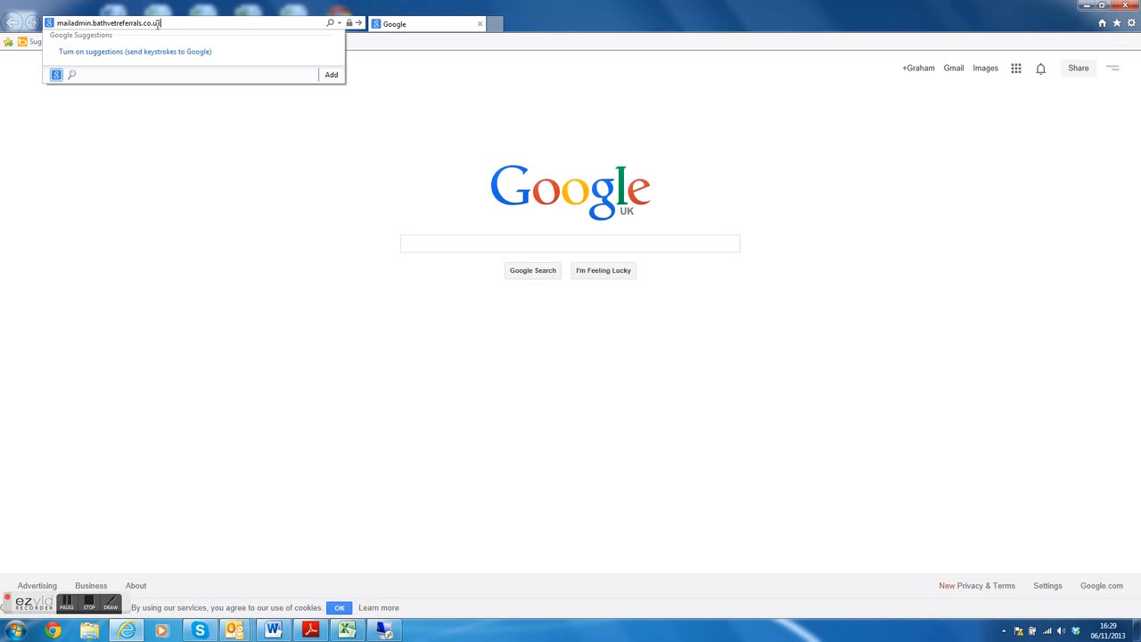
key(Return)
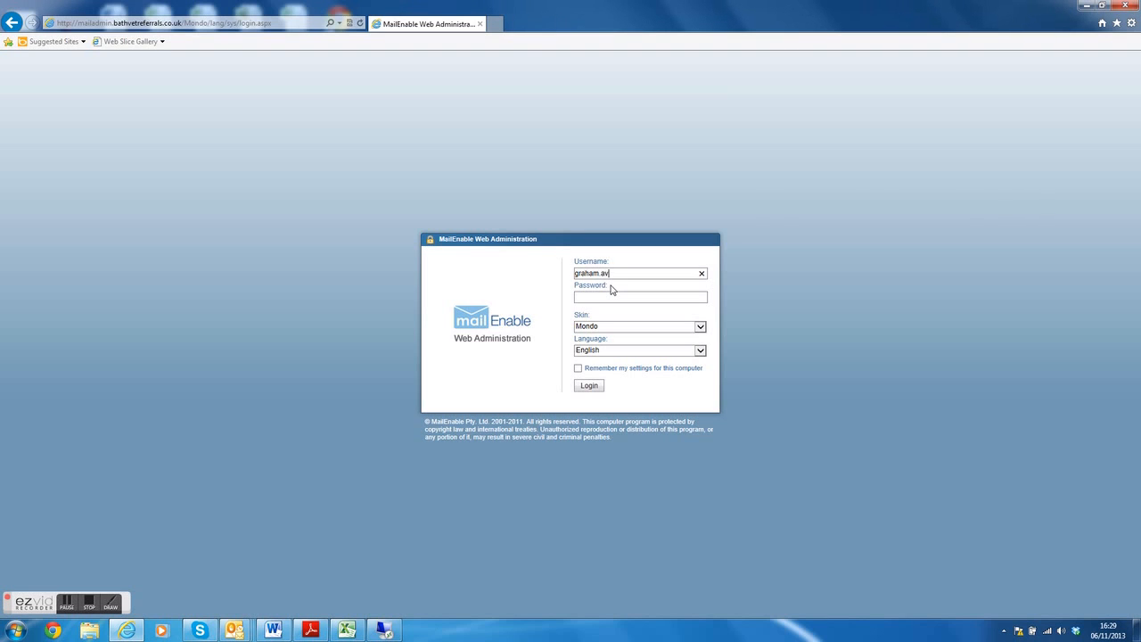
text(@)
click(609, 297)
click(597, 389)
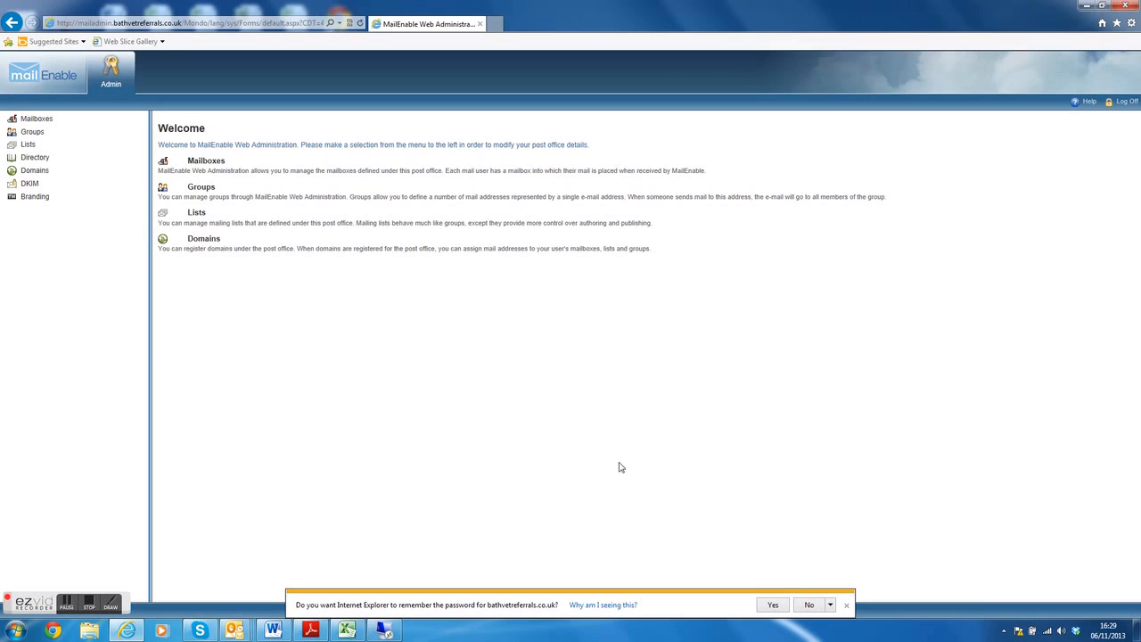
- Start a new mailbox in the Mailbox Creation Wizard, entering the staff member's login name and a mailbox password
click(34, 119)
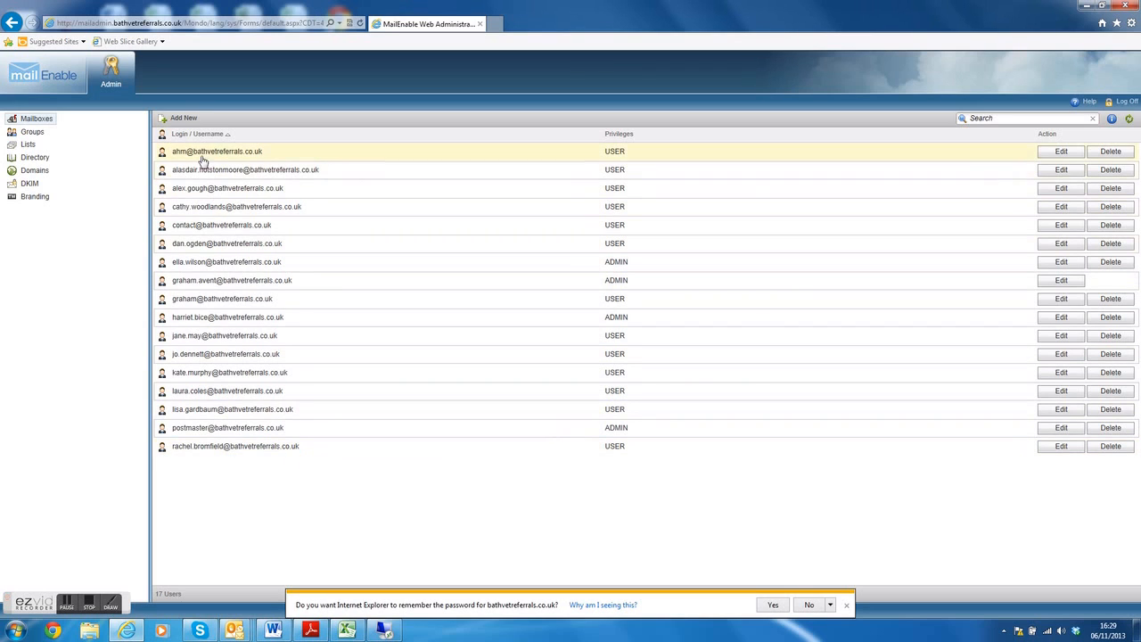
click(184, 119)
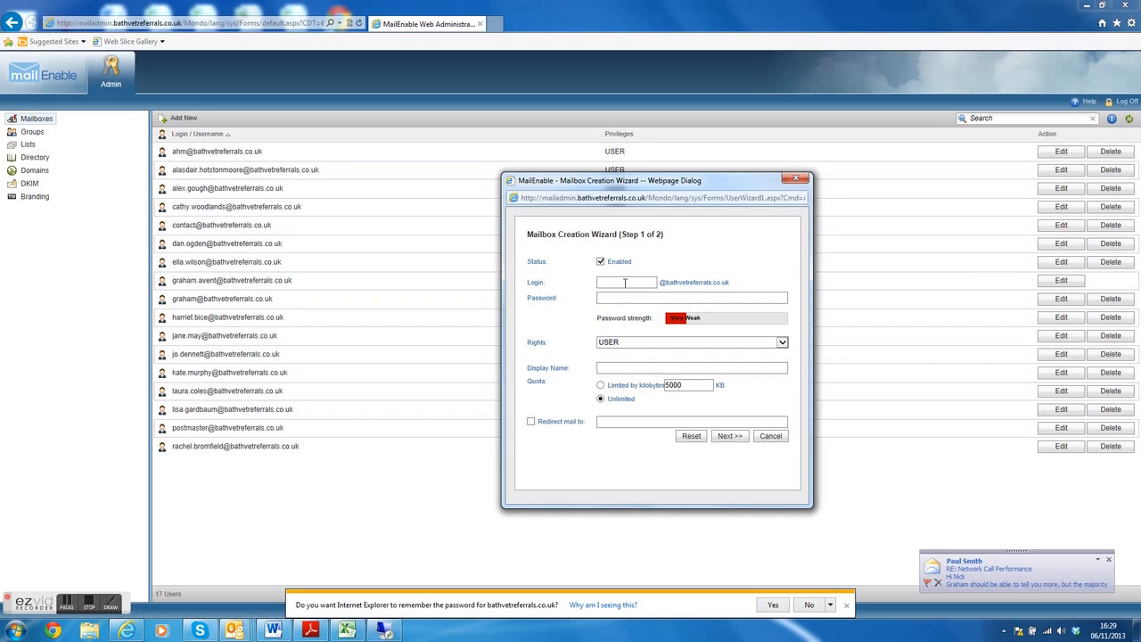
click(625, 283)
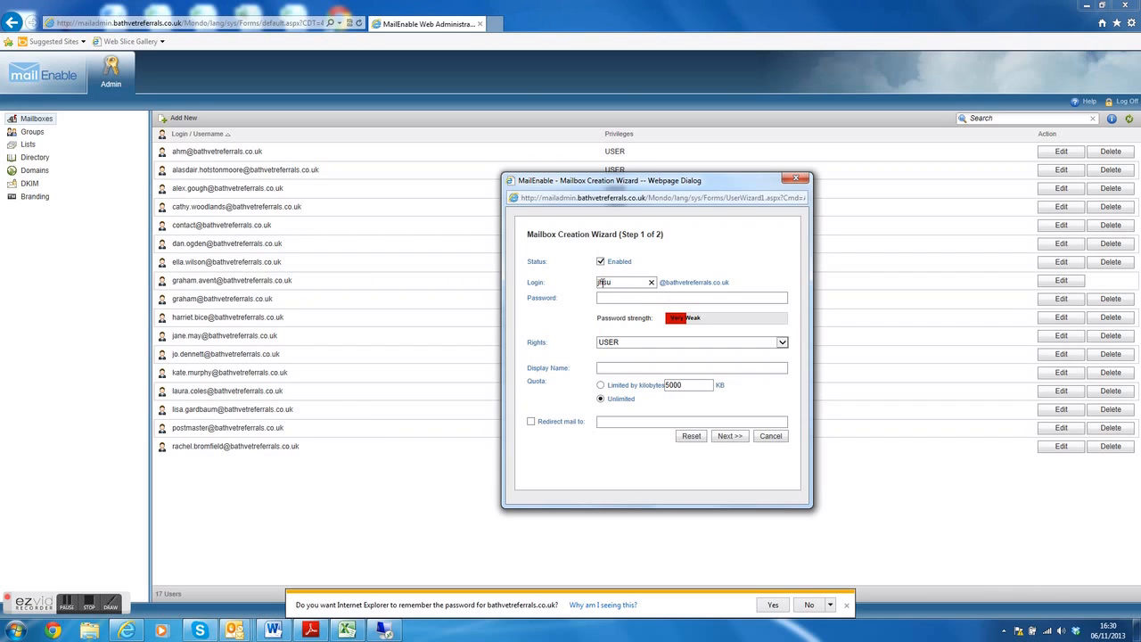
text(enny.)
click(620, 300)
text(••••••••)
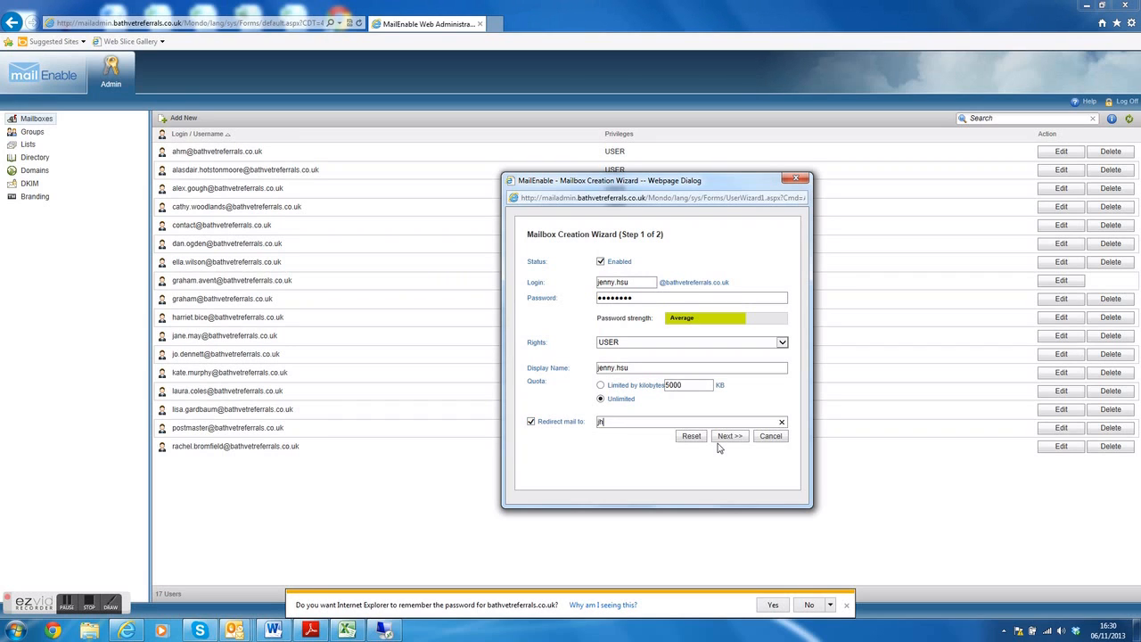
- Redirect the new mailbox's mail to the staff member's external e-mail address and finish the creation wizard
text(@gmail.com)
click(731, 438)
click(714, 472)
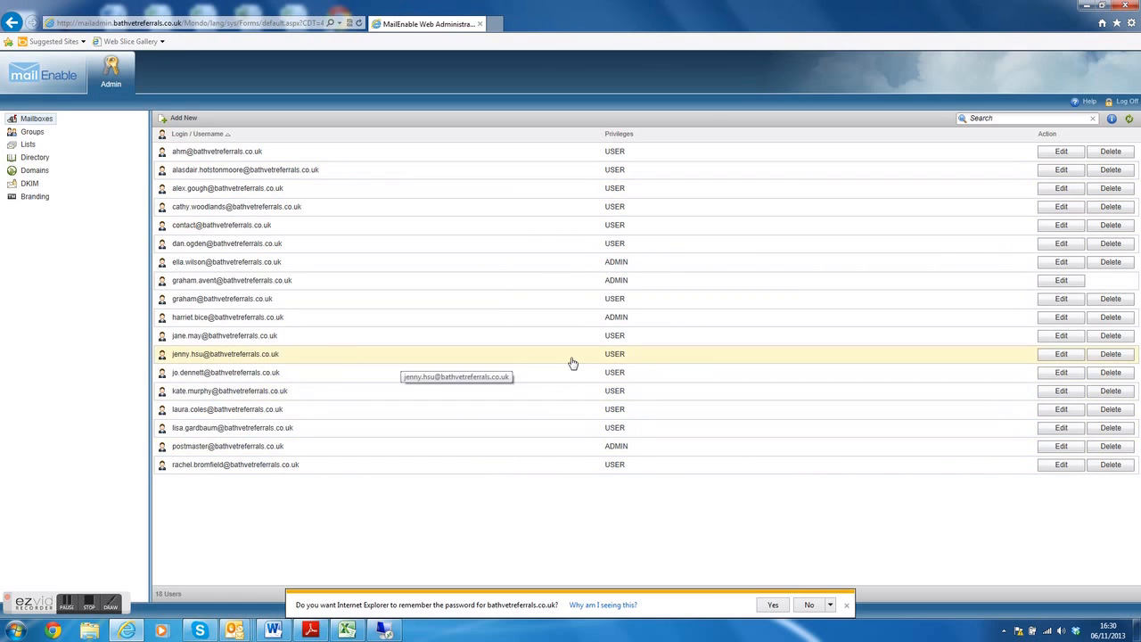
- Add a new enabled mailing group named Grahamsgang
click(32, 131)
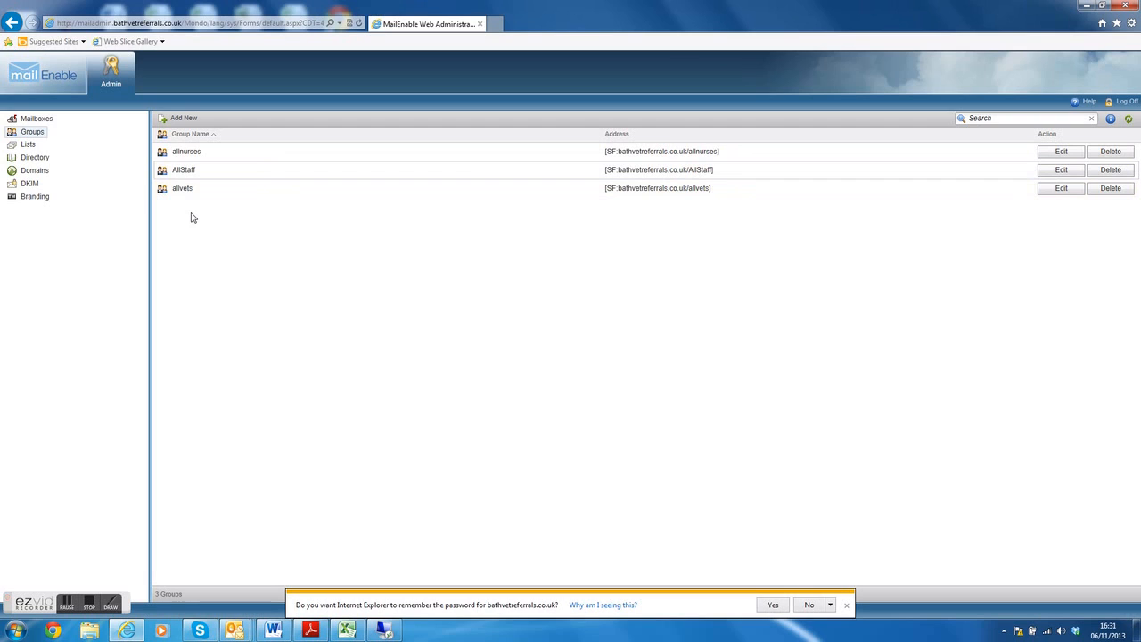
click(189, 119)
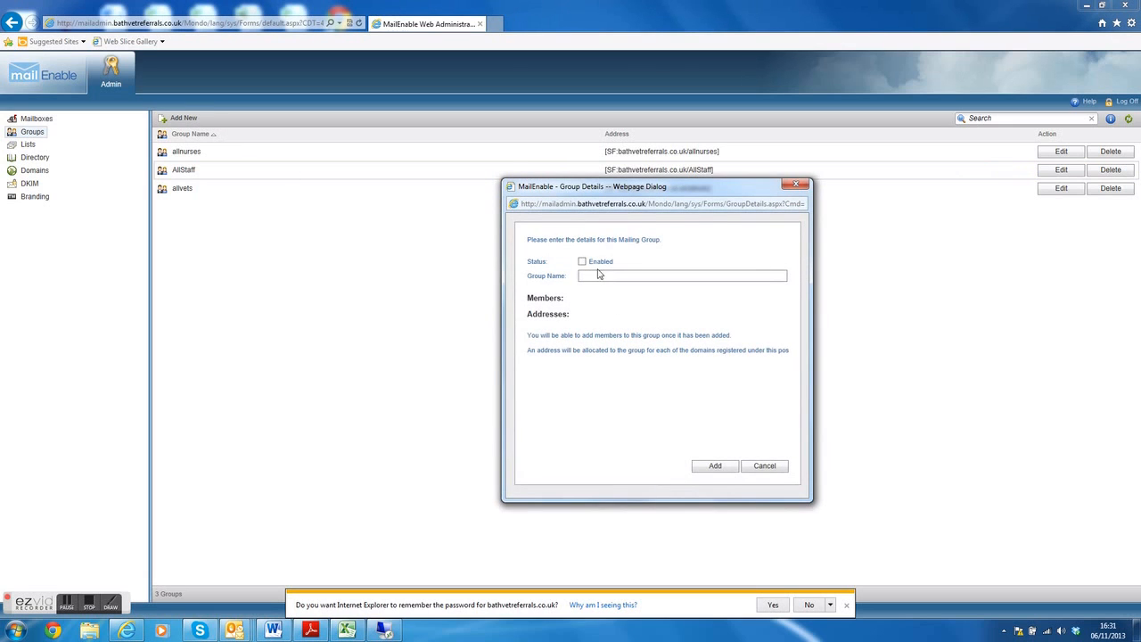
click(583, 262)
text(Grahamsgang)
click(715, 466)
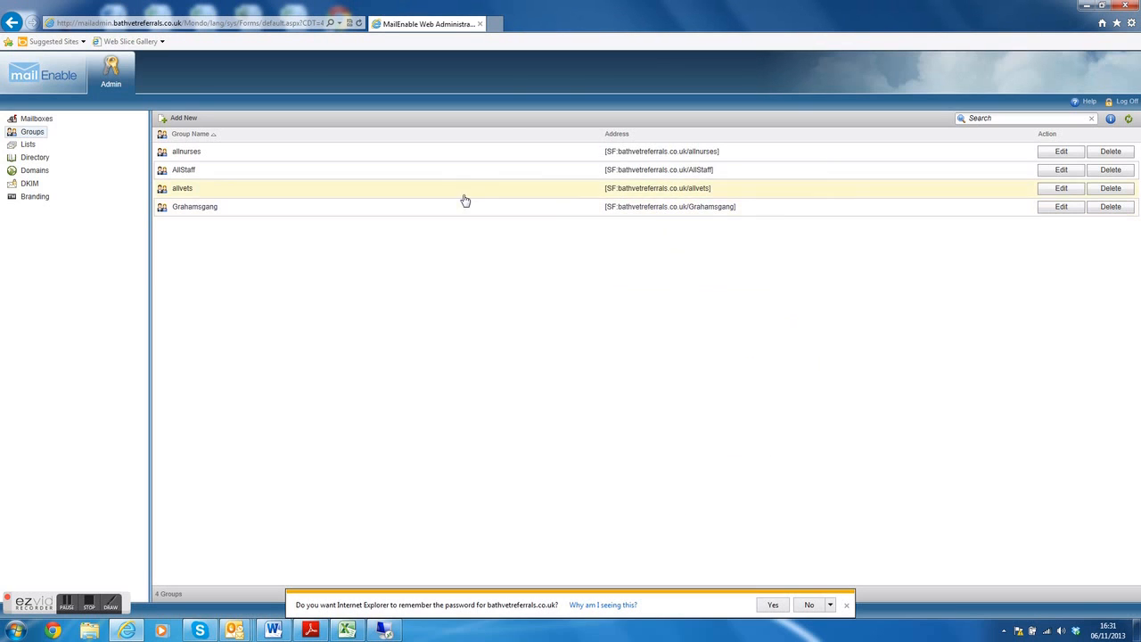
- Edit the Grahamsgang group and add the Local Postoffice mailbox listed directly before contact as a member
click(1062, 208)
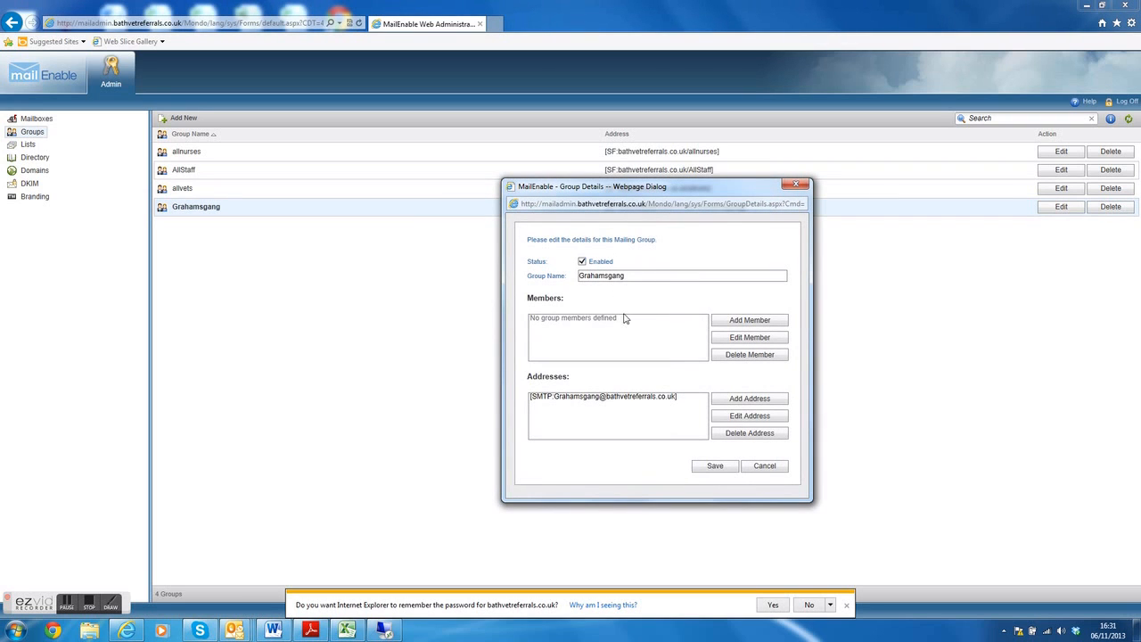
click(747, 324)
click(639, 265)
click(615, 273)
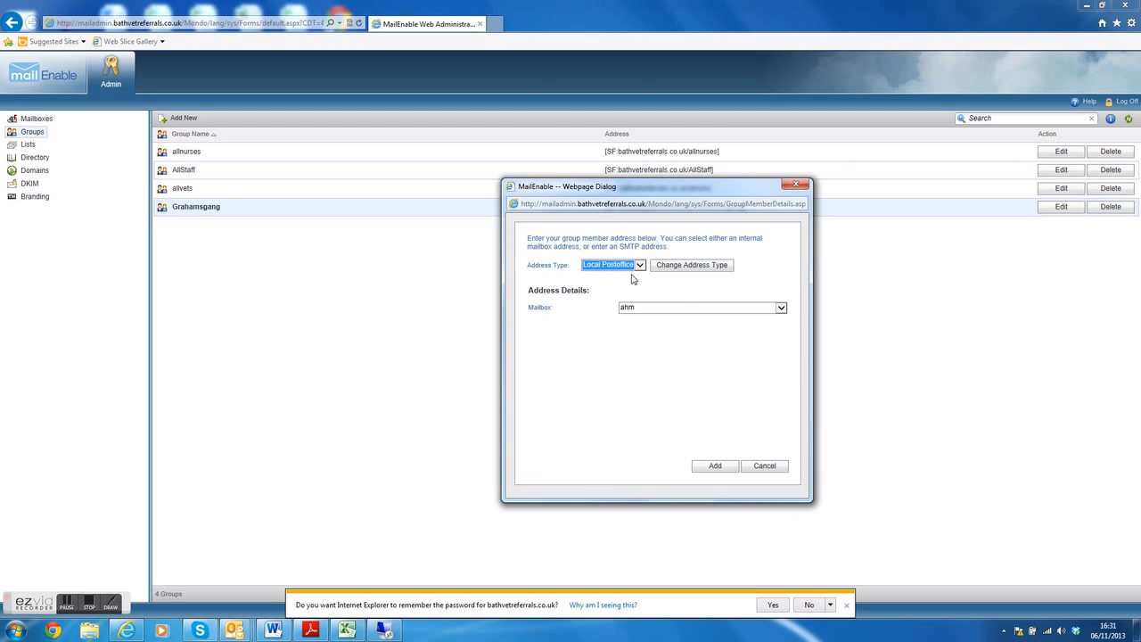
click(781, 307)
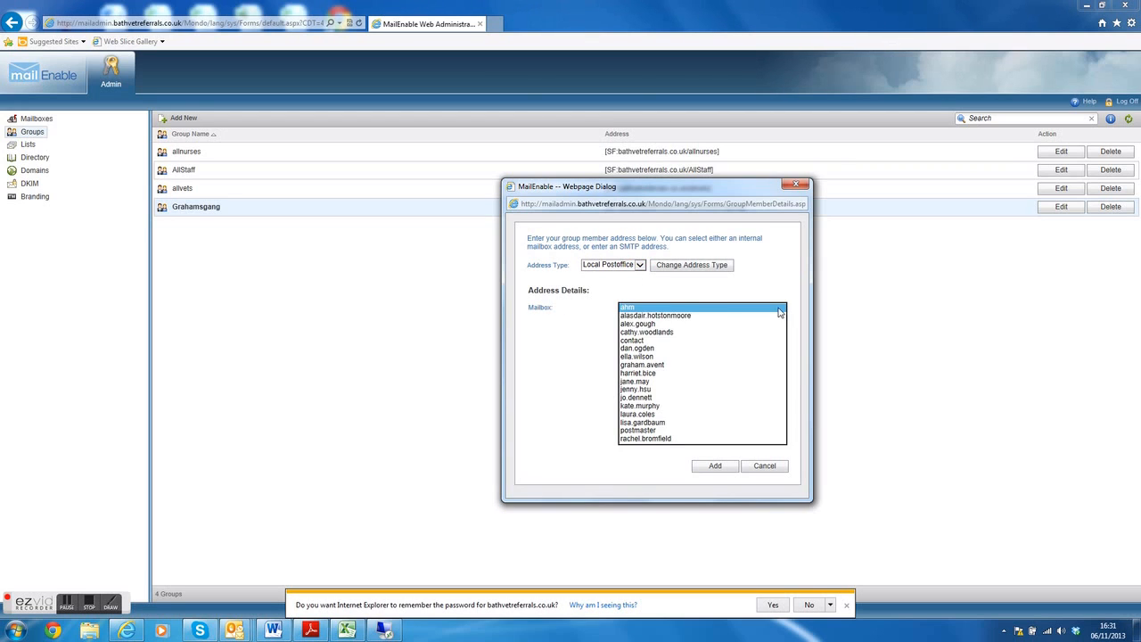
click(660, 333)
click(715, 465)
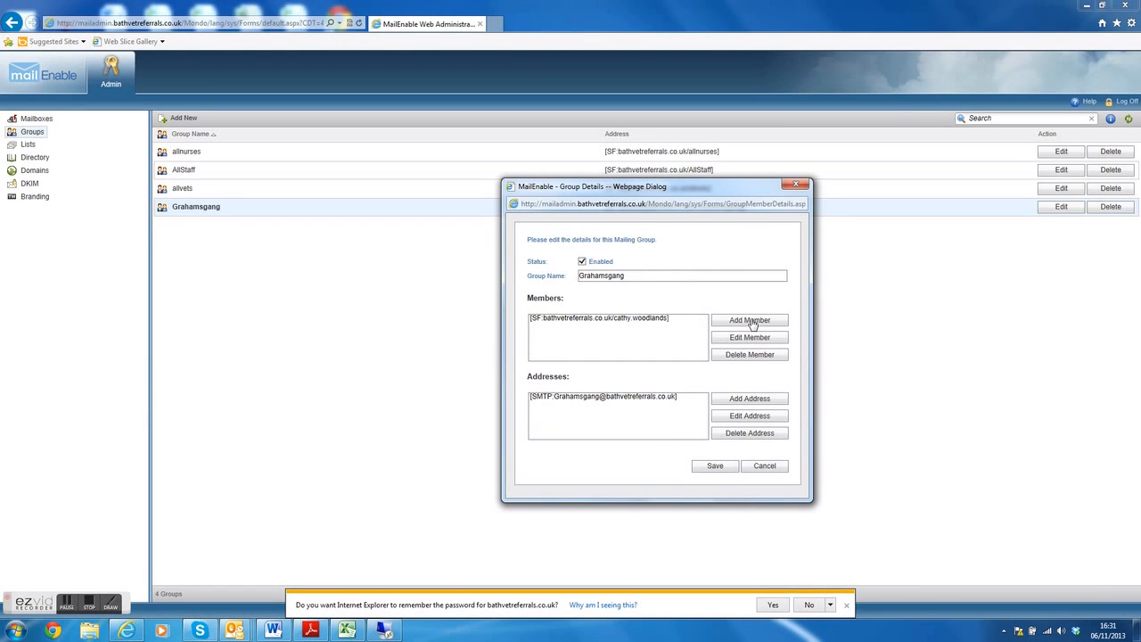
- Add the Local Postoffice mailbox listed directly after contact as a second member of the Grahamsgang group
click(751, 320)
click(640, 264)
click(631, 286)
click(781, 308)
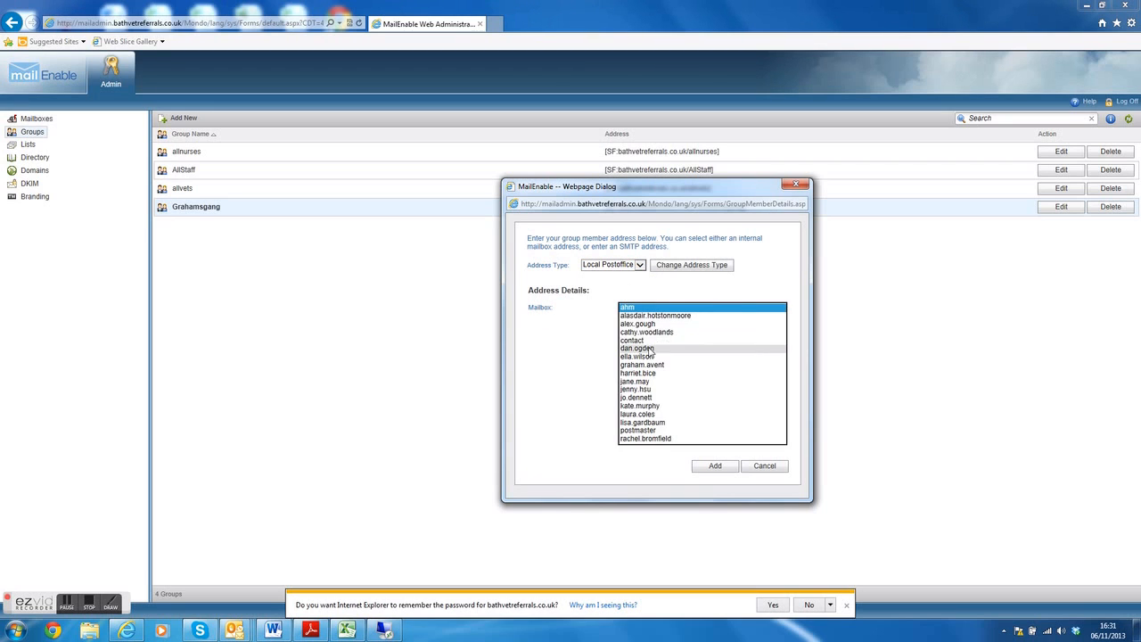
click(657, 344)
click(720, 466)
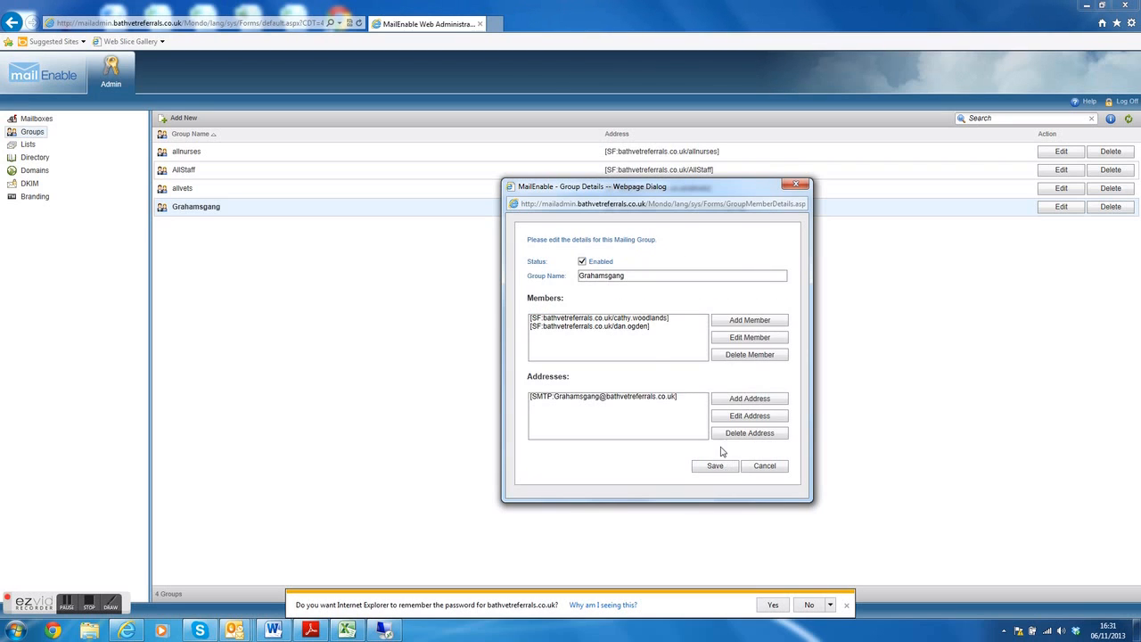
- Add the only Local Postoffice mailbox beginning with "h" as a third Grahamsgang member and save the group
click(636, 327)
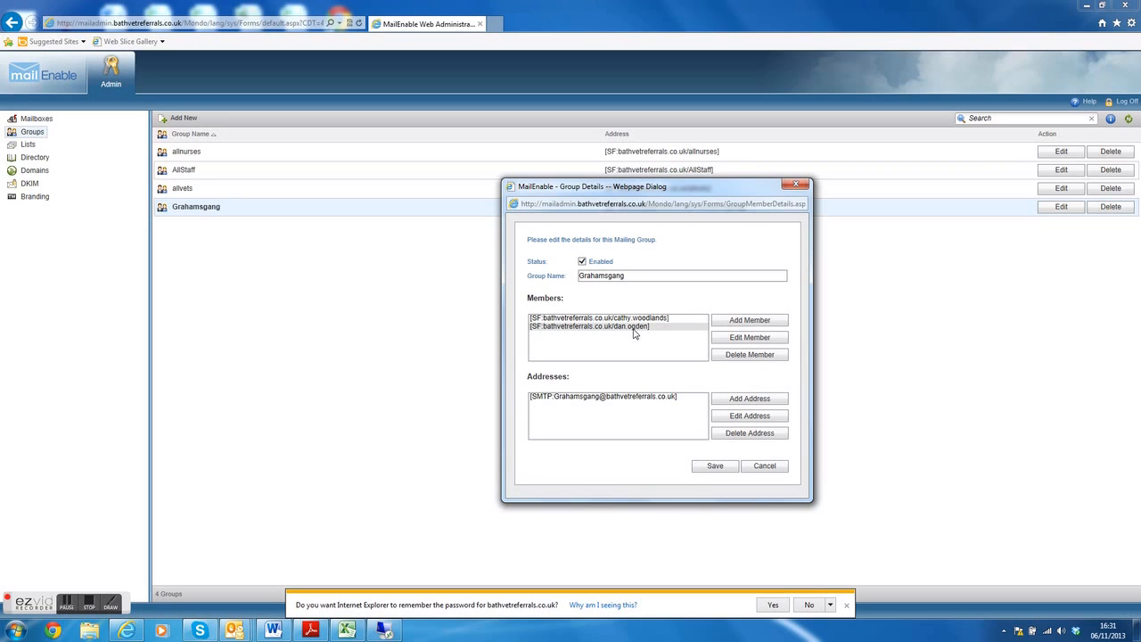
click(749, 321)
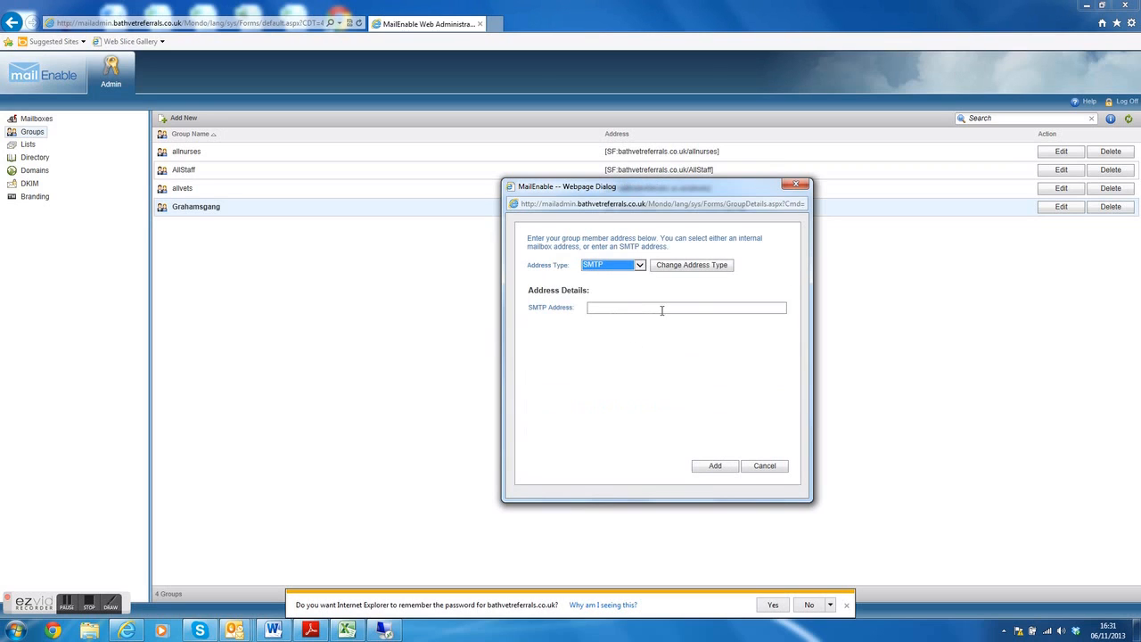
click(639, 265)
click(635, 275)
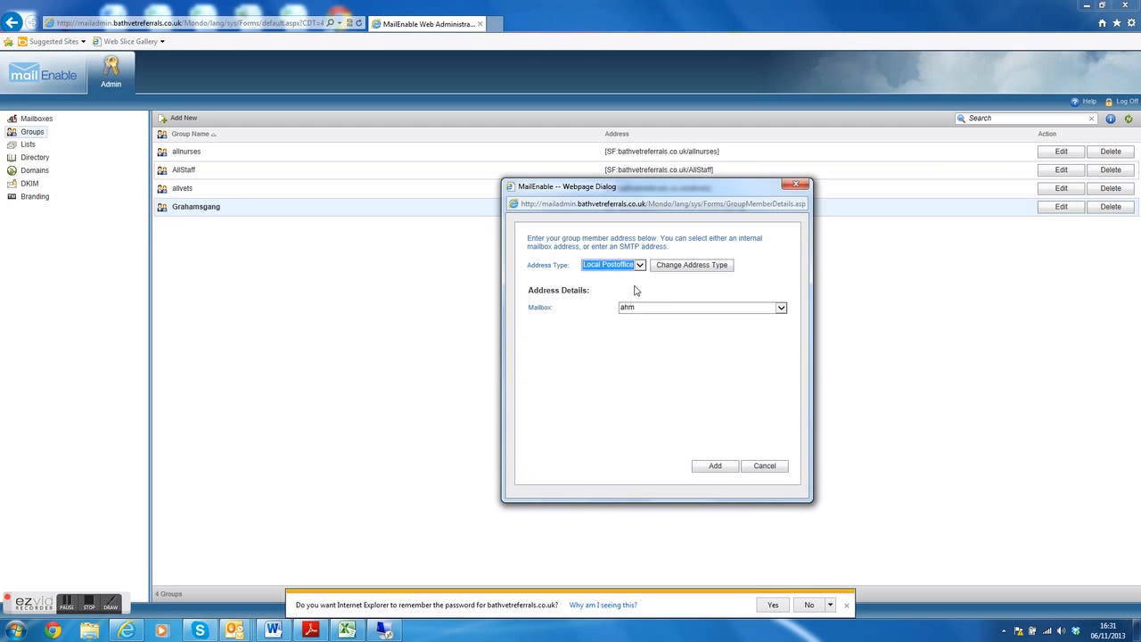
click(777, 310)
click(664, 372)
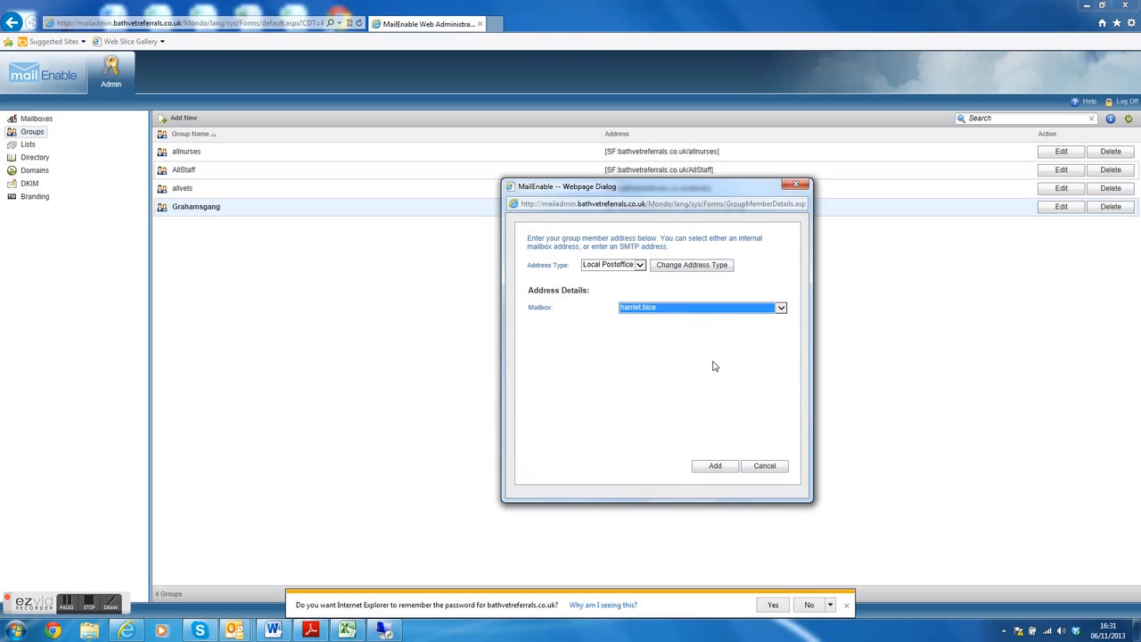
click(717, 466)
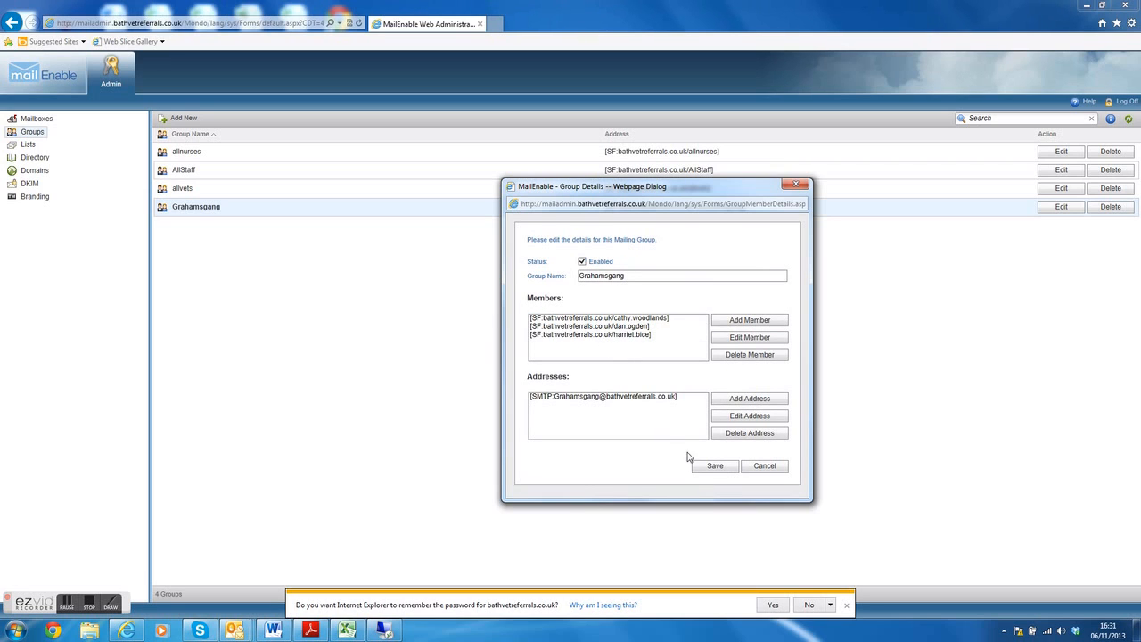
click(714, 466)
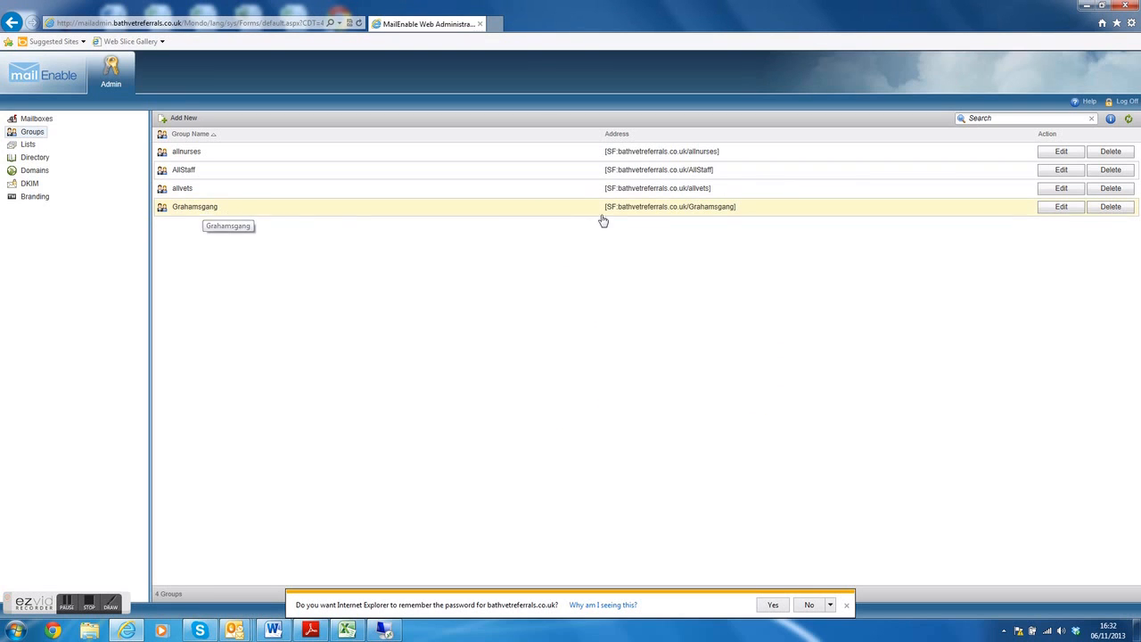
- Review the Grahamsgang group's member list, delete the group and reload the groups list
click(1059, 208)
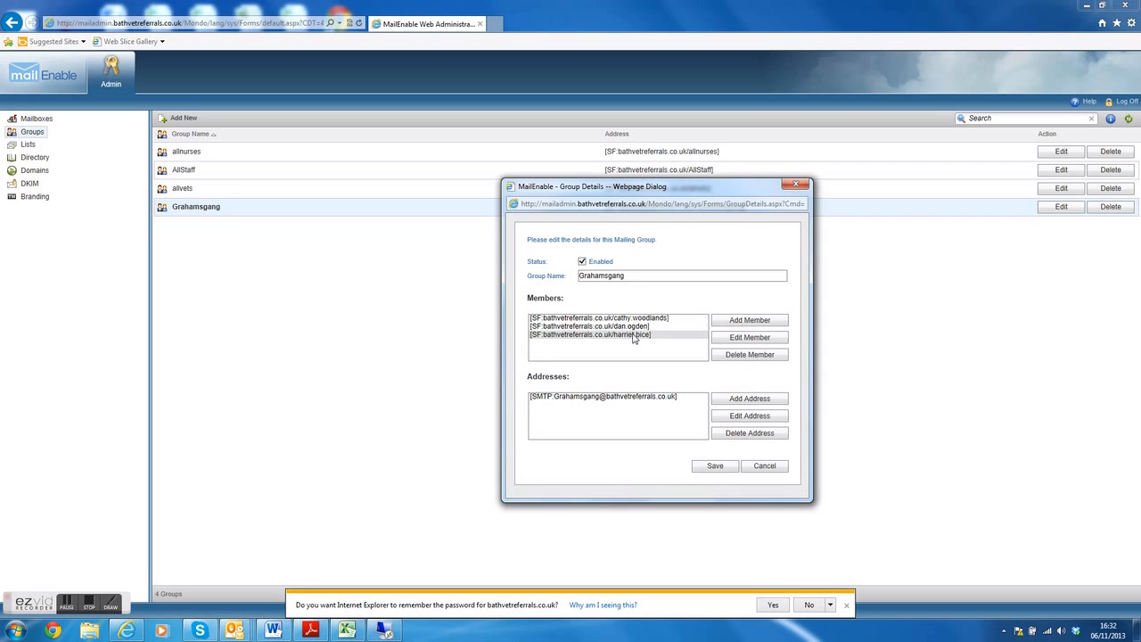
click(729, 467)
click(1111, 207)
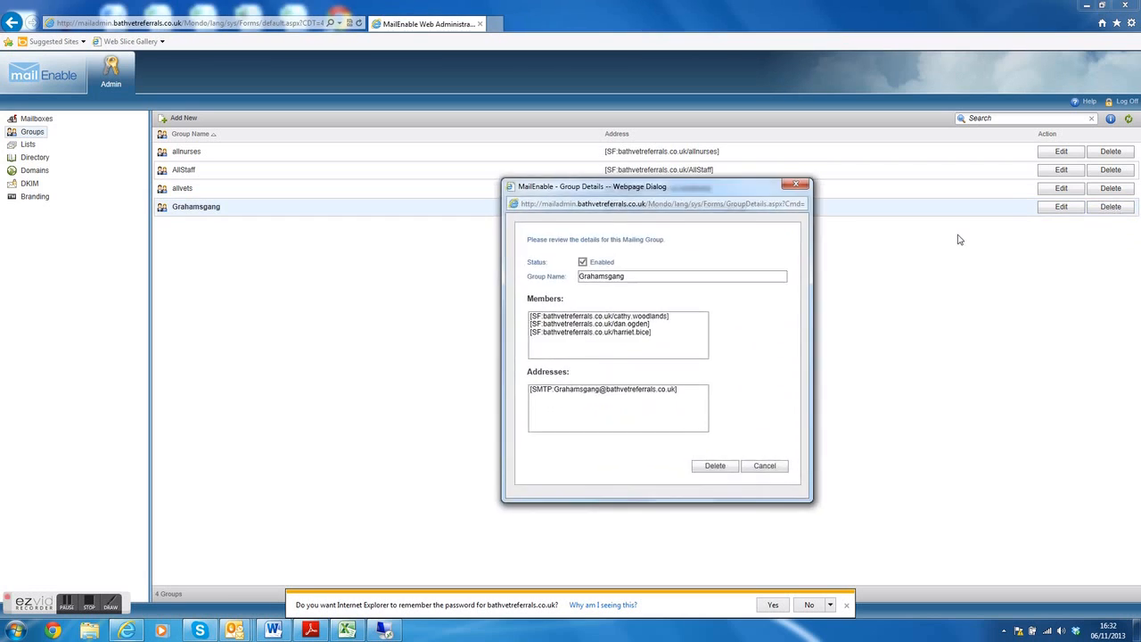
click(723, 469)
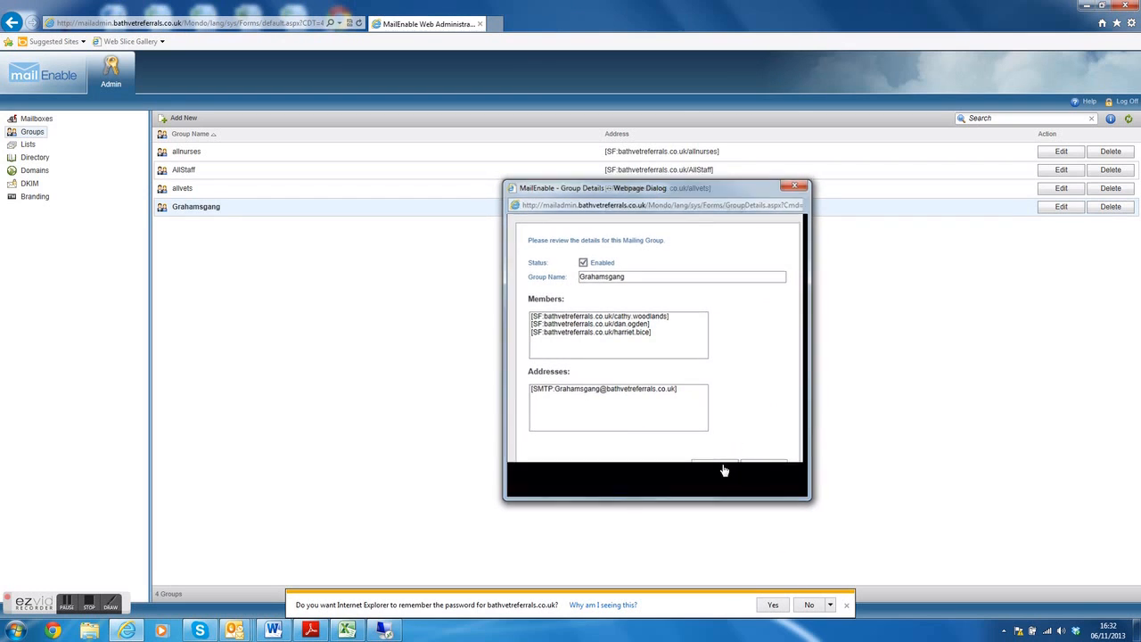
click(34, 119)
click(33, 133)
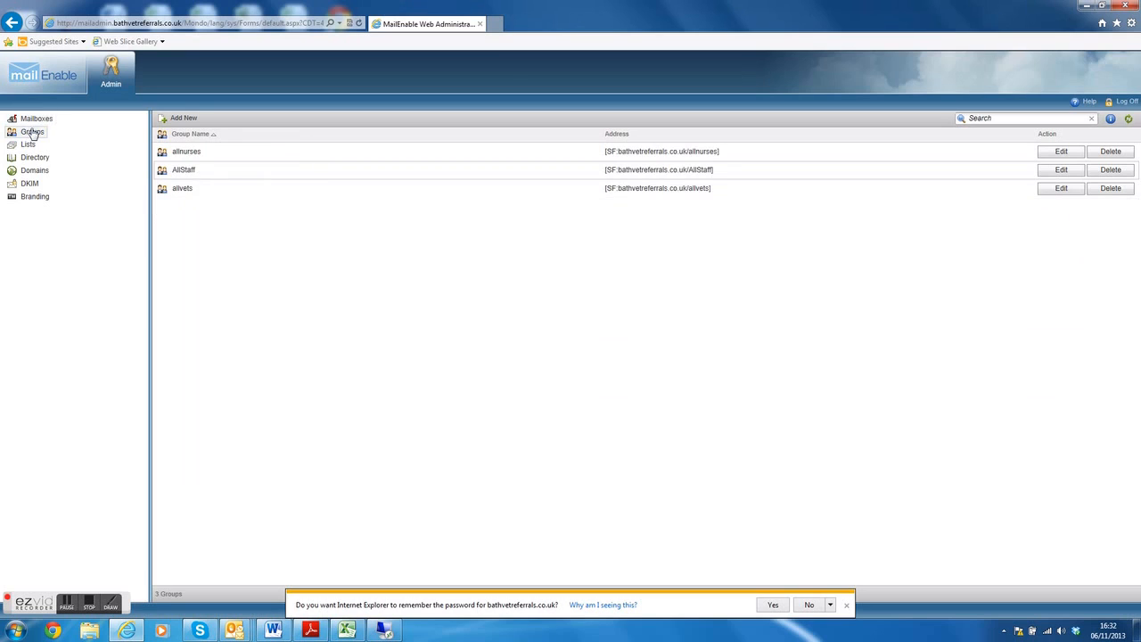